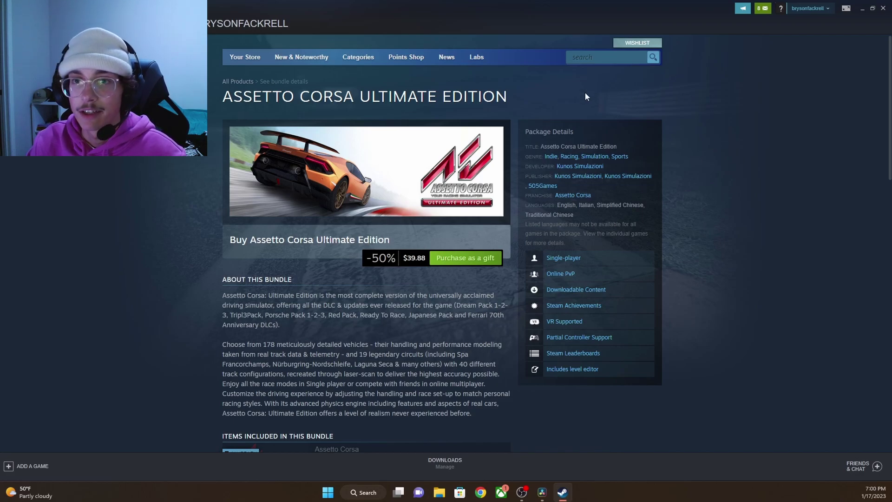
Step: Search the store for "assetto corsa" and open the Assetto Corsa Ultimate Edition bundle page
left_click(625, 57)
type("assetto corsa")
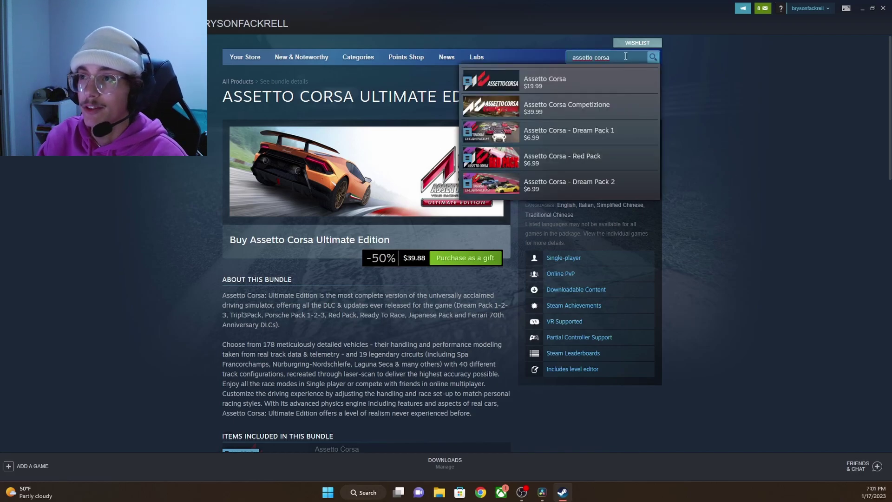
key("Return")
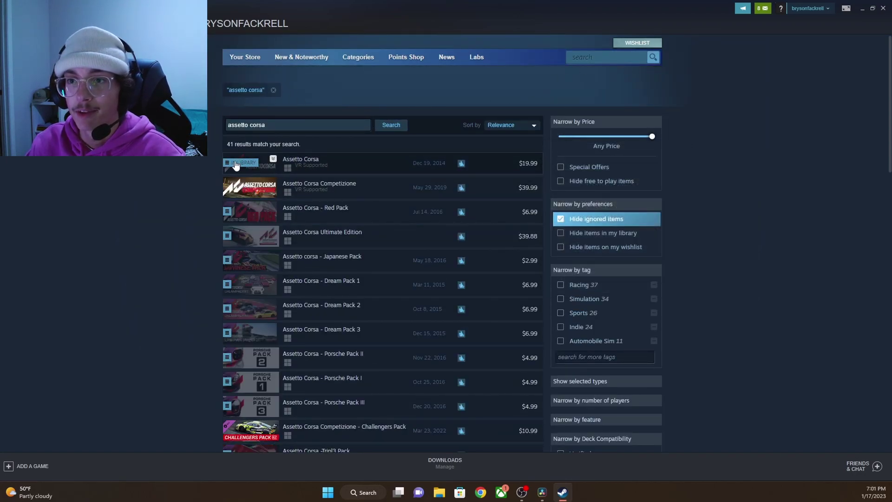
mouse_move(251, 169)
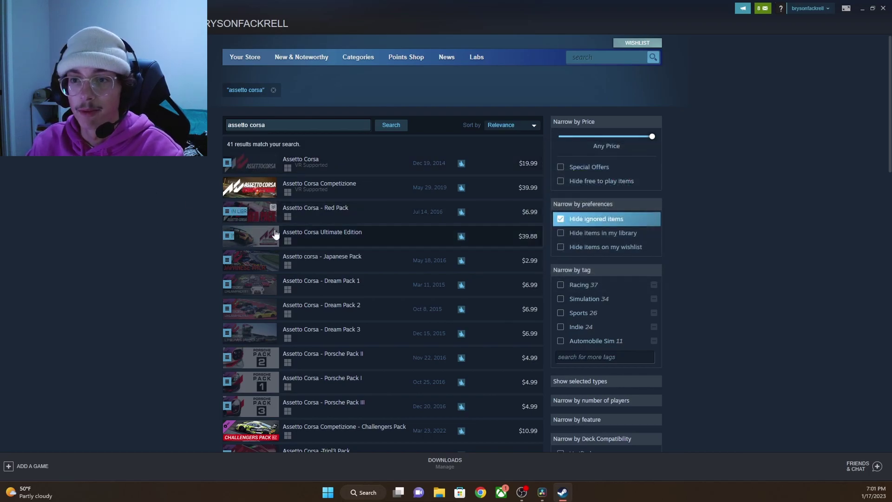
left_click(310, 236)
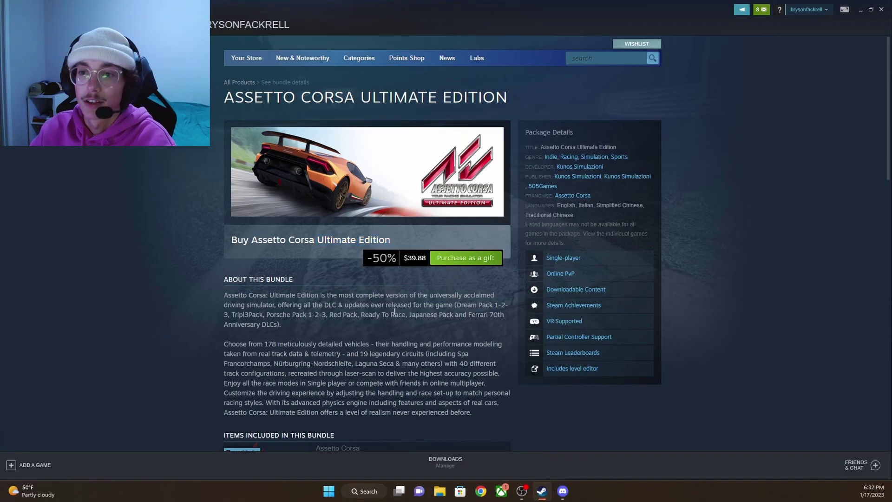
Step: Examine the Assetto Corsa Ultimate Edition page, including its purchase offer and the items included in the bundle
scroll(376, 317, "down", 4)
scroll(376, 317, "down", 5)
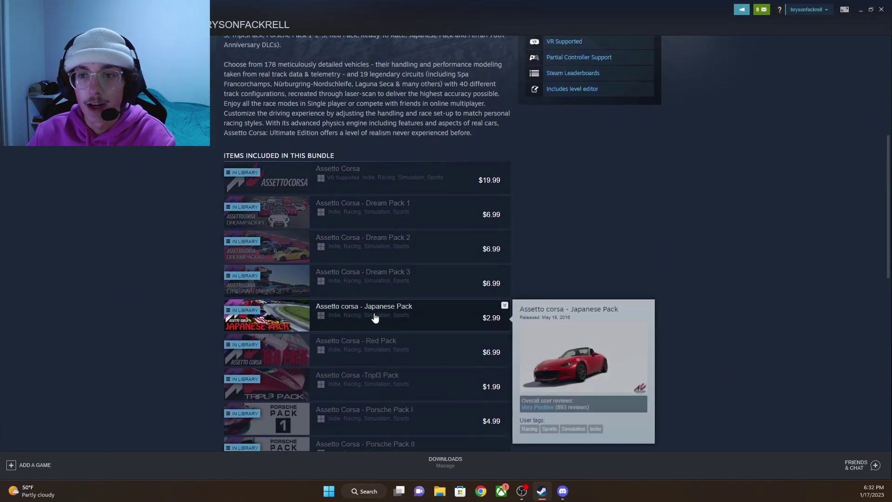
scroll(374, 317, "up", 4)
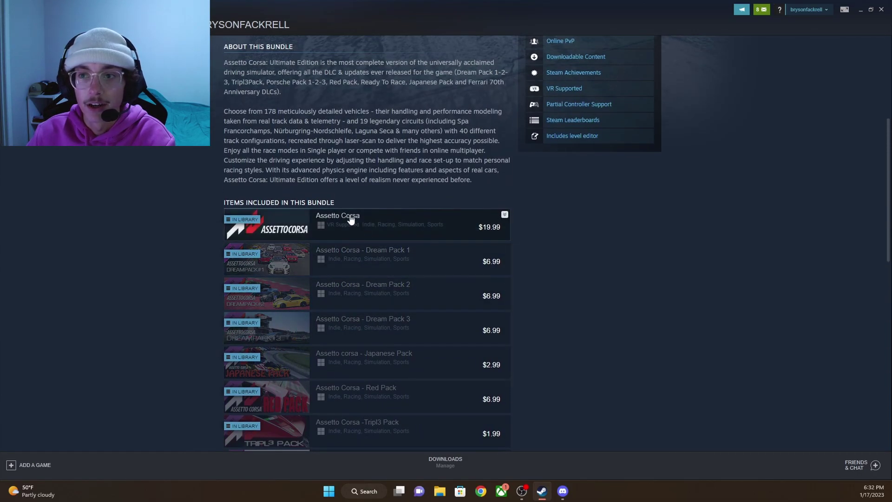
mouse_move(319, 292)
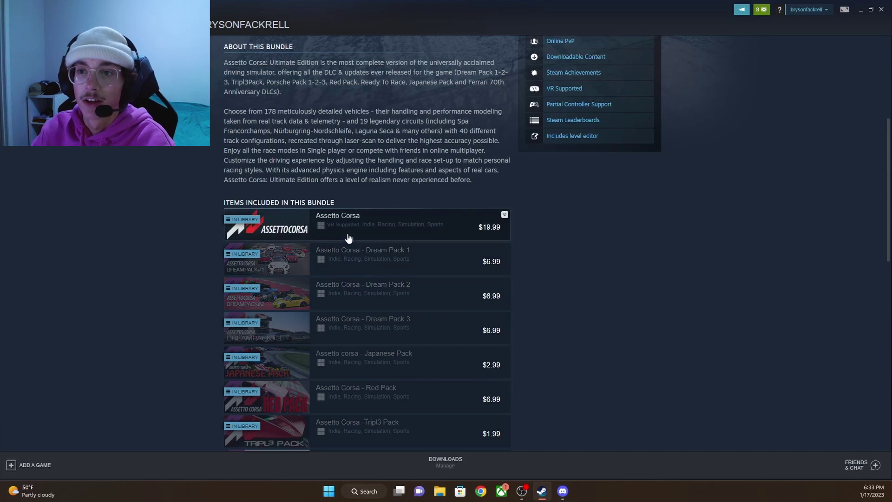
mouse_move(349, 237)
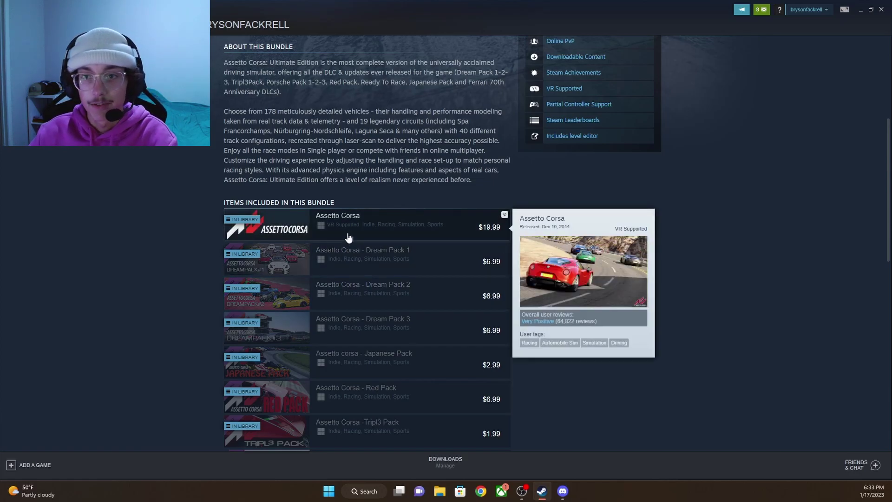
scroll(402, 282, "down", 3)
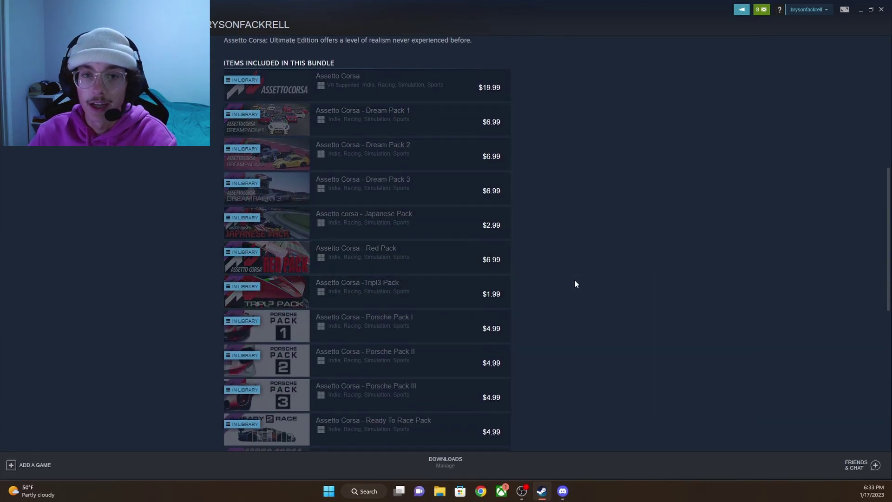
scroll(575, 277, "up", 8)
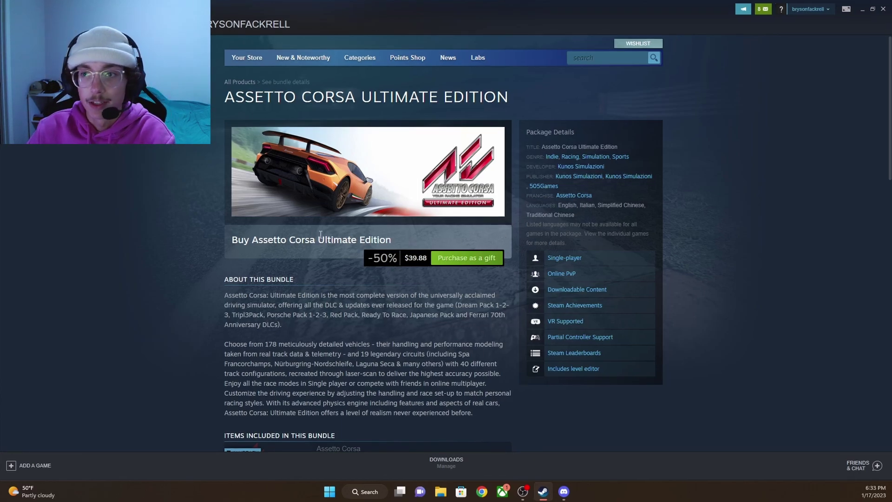
scroll(320, 235, "down", 4)
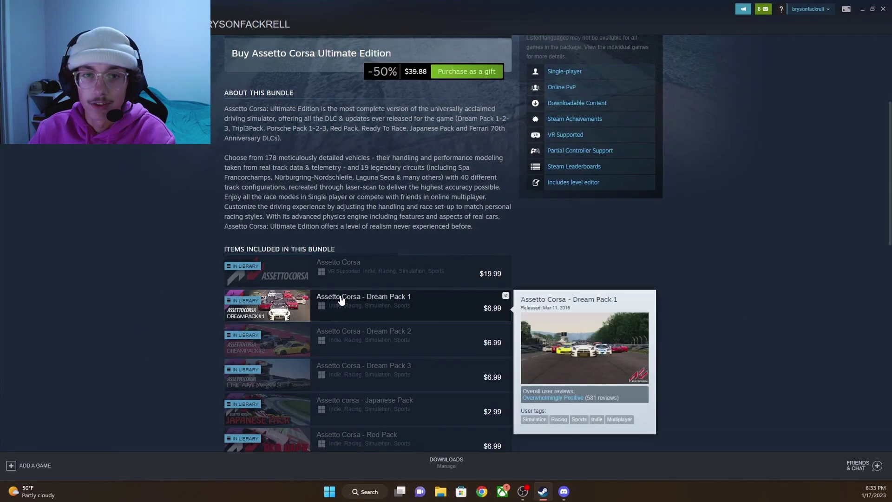
scroll(343, 294, "up", 4)
scroll(342, 294, "up", 1)
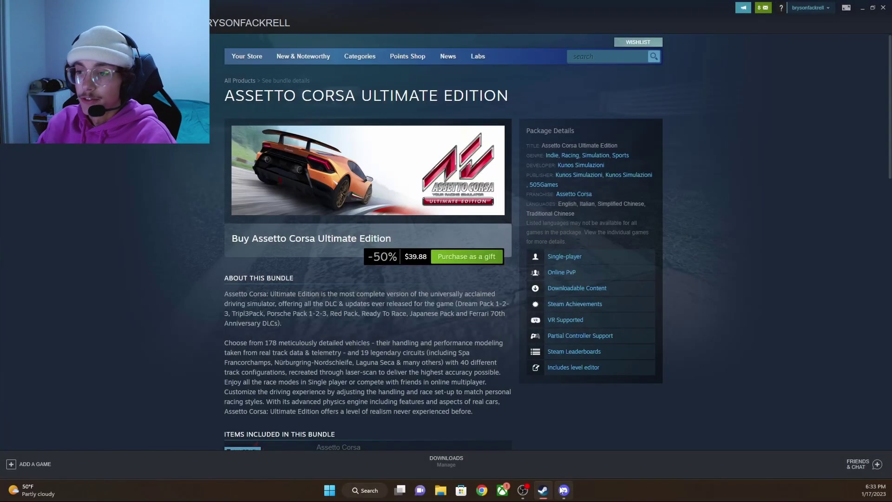
Step: Switch to Discord and examine the srp, fdr and traffic-pack download channels of the No Hesi server
left_click(563, 490)
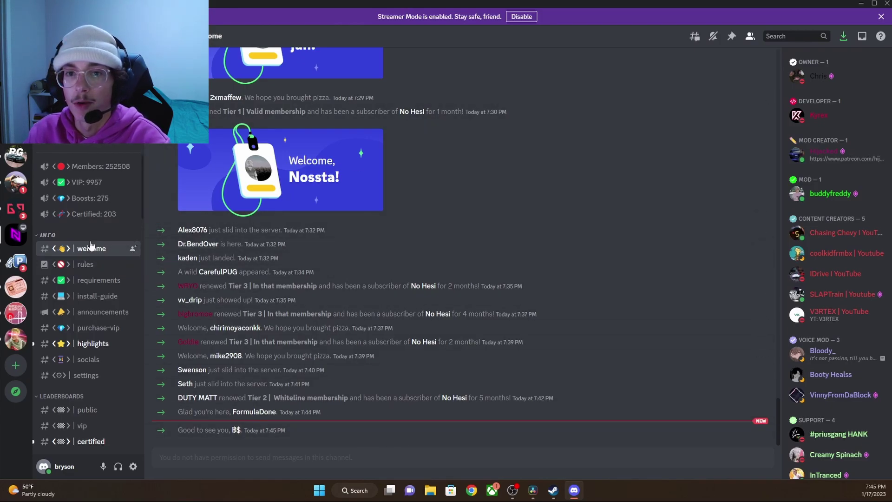
scroll(88, 237, "down", 3)
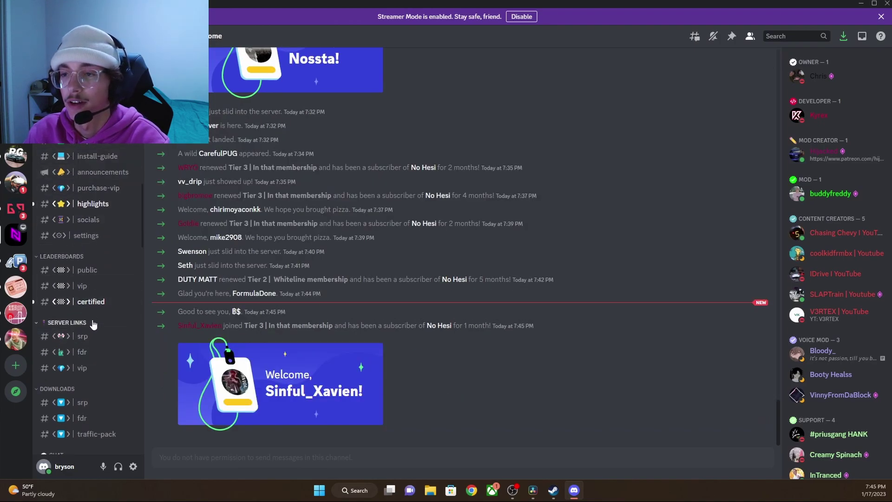
scroll(93, 279, "down", 5)
left_click(105, 198)
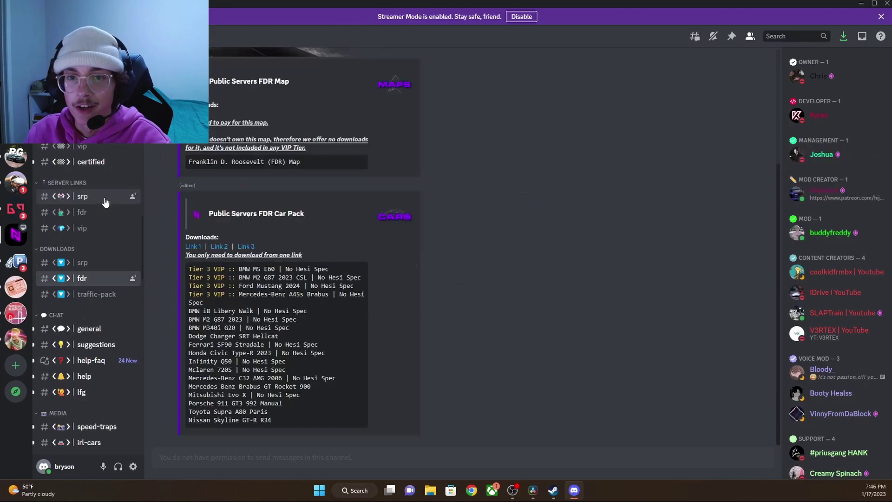
scroll(102, 213, "up", 3)
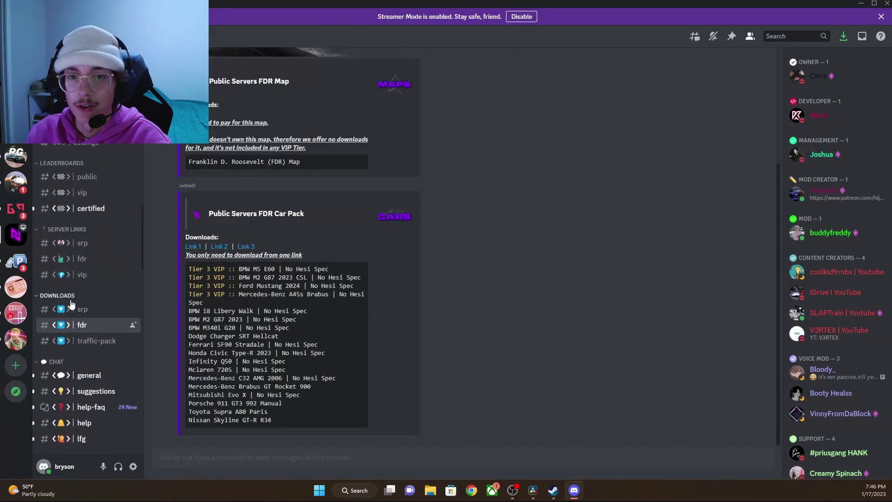
left_click(87, 310)
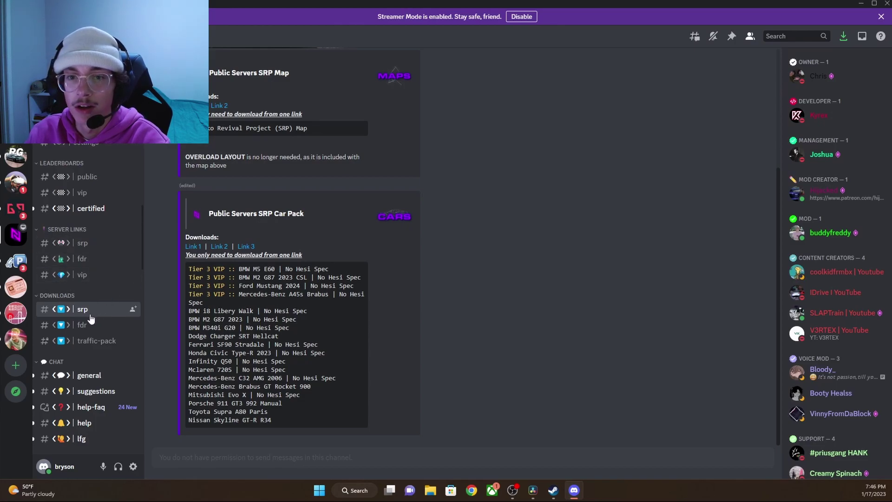
left_click(87, 325)
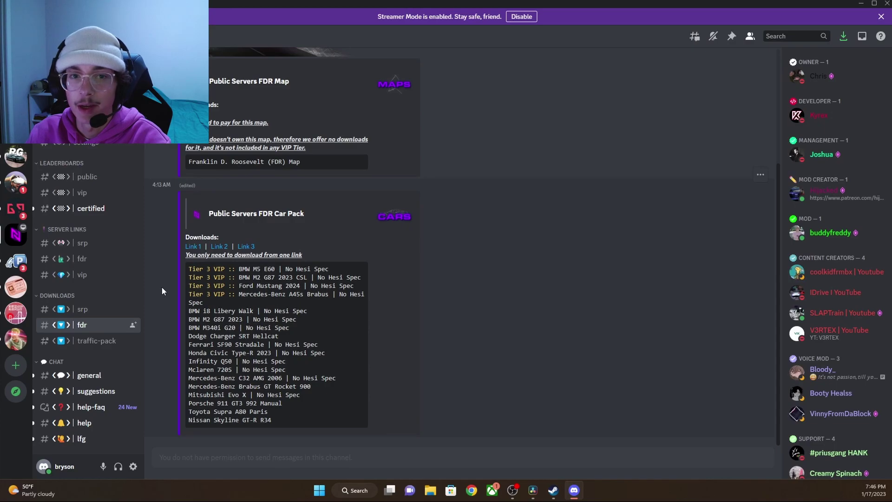
left_click(105, 312)
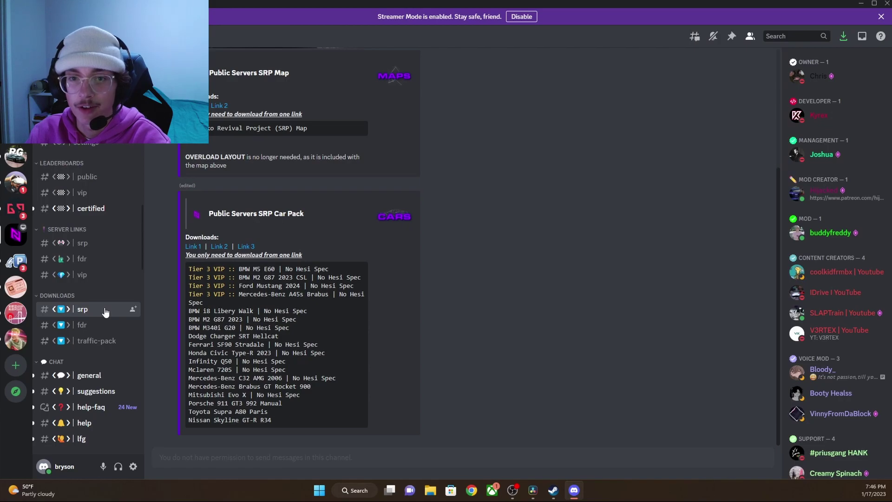
scroll(182, 238, "up", 3)
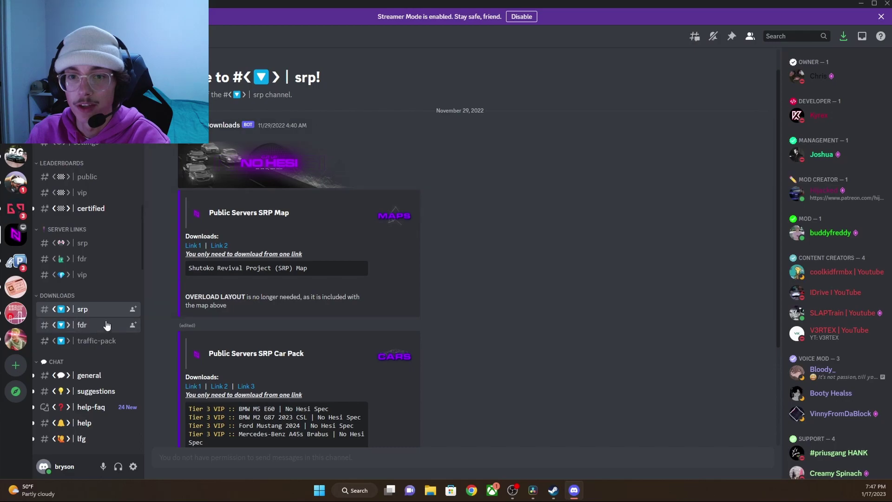
left_click(93, 340)
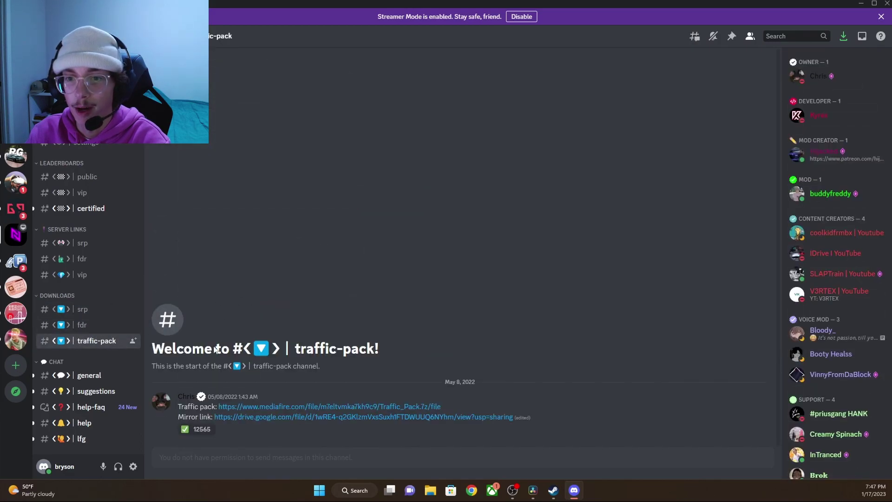
Step: Open Link 1 for the Public Servers SRP Map from the srp downloads channel
left_click(83, 309)
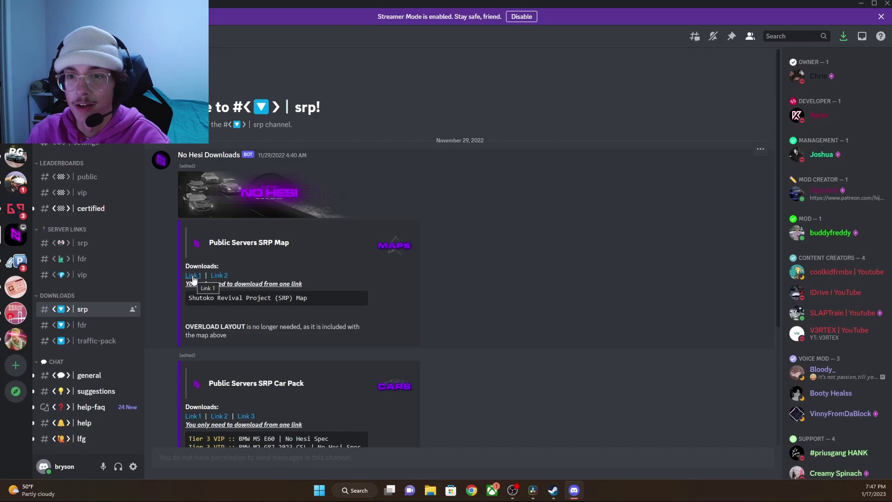
left_click(193, 277)
left_click(493, 280)
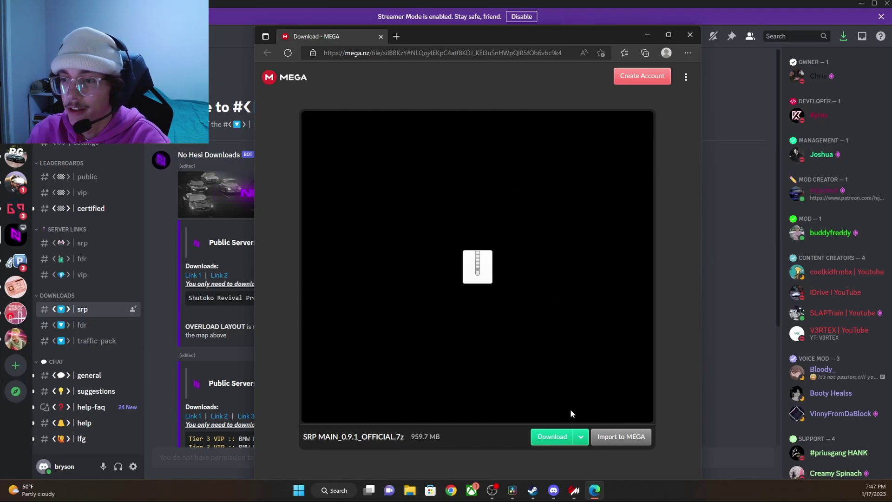
Step: Bring up Content Manager and the MEGA page, and open the Downloads folder in File Explorer over them
left_click(574, 492)
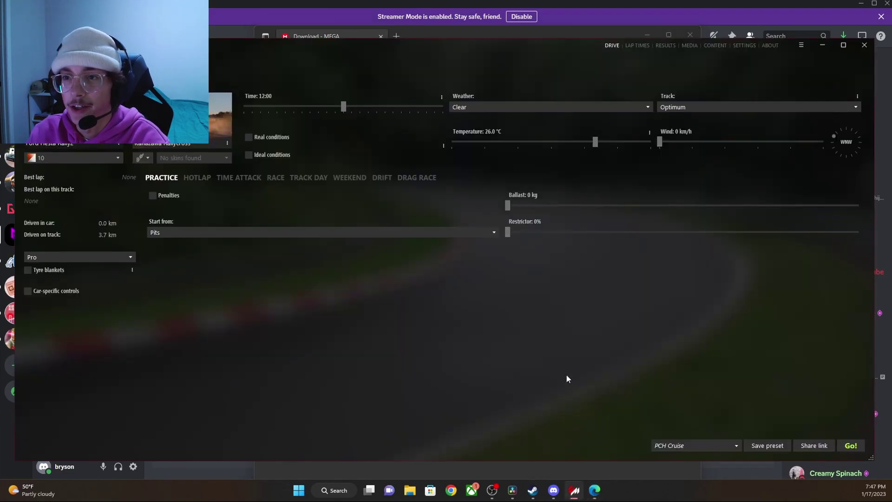
left_click(595, 490)
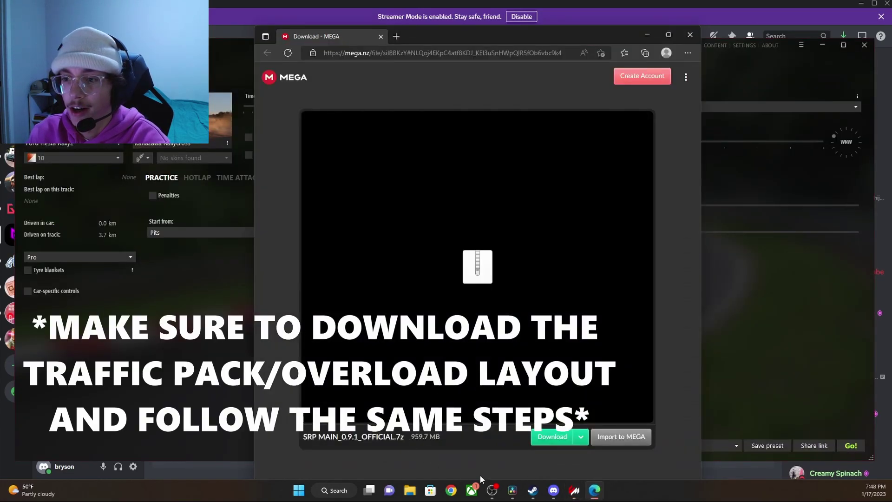
left_click(410, 490)
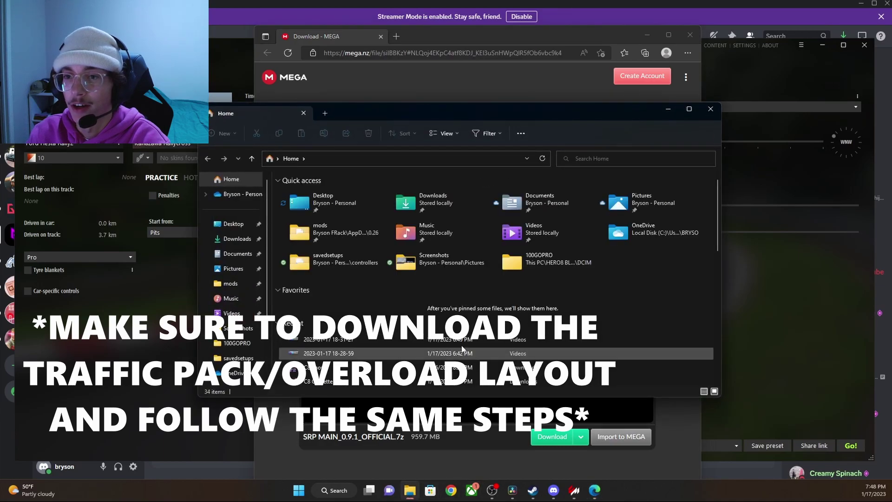
left_click(237, 239)
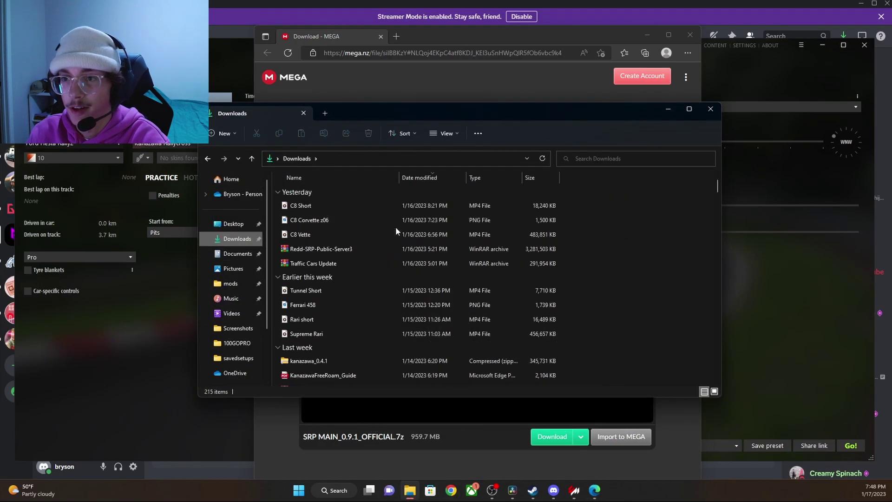
Step: Drop the Redd-SRP-Public-Server3 archive onto Content Manager and check its downloads list for the installation
left_click_drag(339, 247, 756, 268)
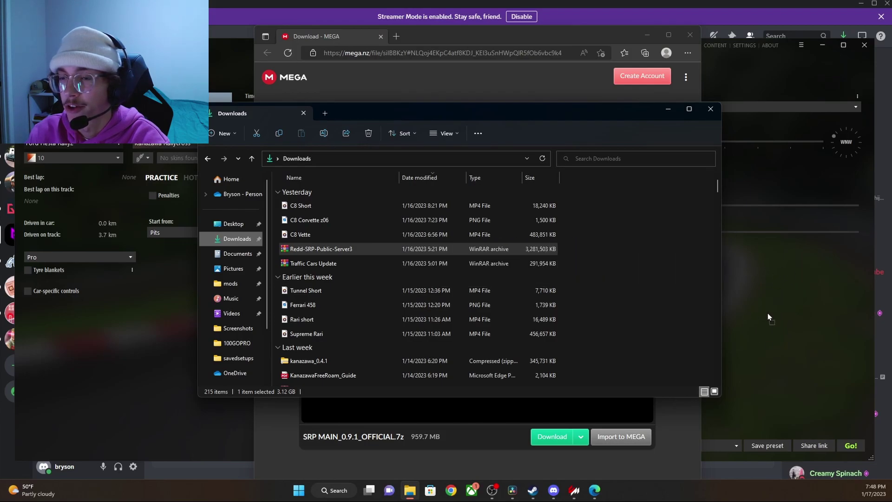
left_click_drag(766, 313, 763, 302)
left_click(801, 45)
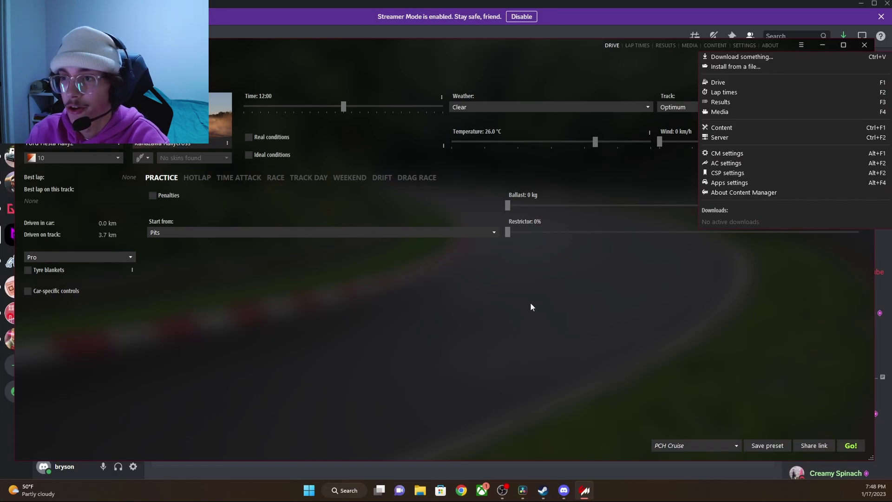
key("alt+F4")
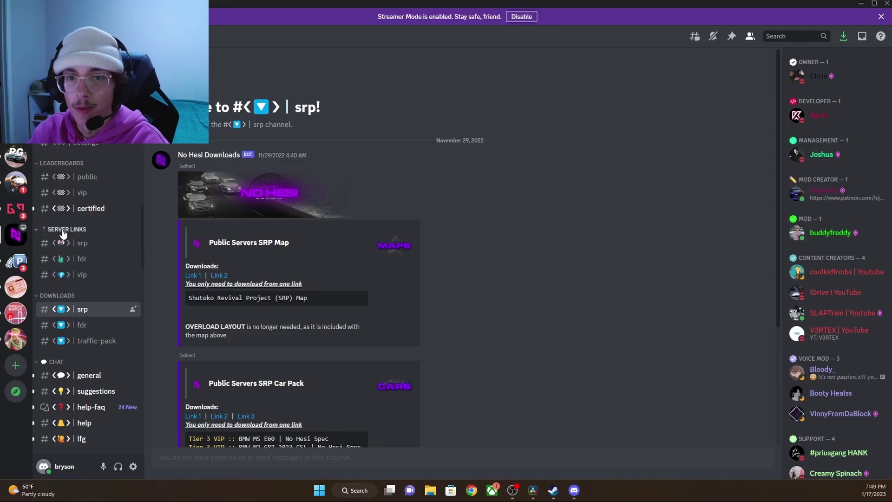
Step: Open the srp server links channel in Discord and follow the US East Heavy Traffic server 6 link to its Content Manager join window
left_click(88, 243)
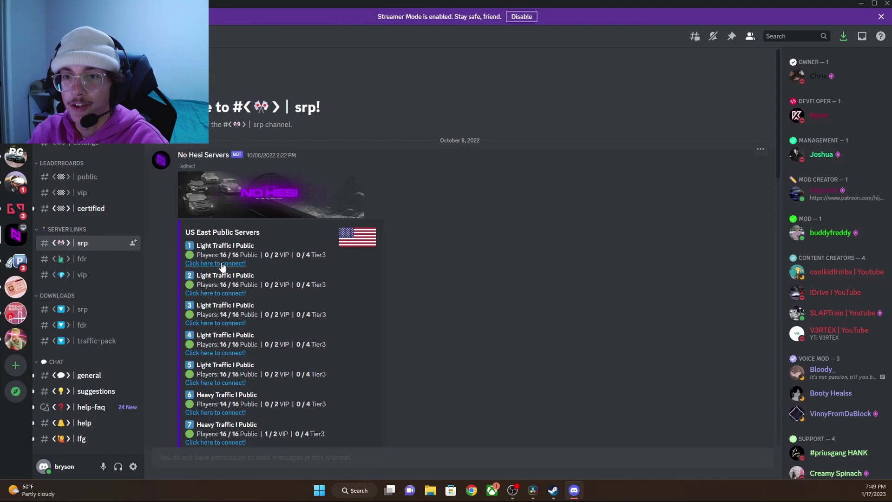
scroll(280, 279, "down", 2)
scroll(274, 279, "down", 2)
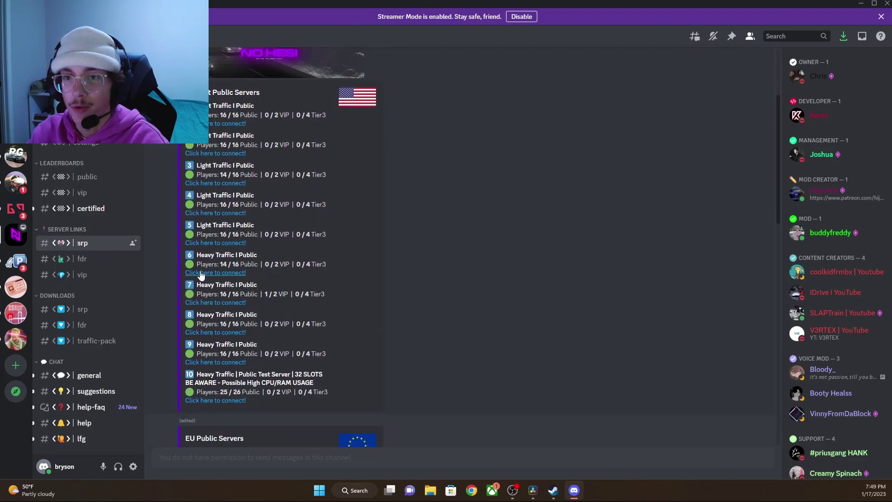
left_click(213, 273)
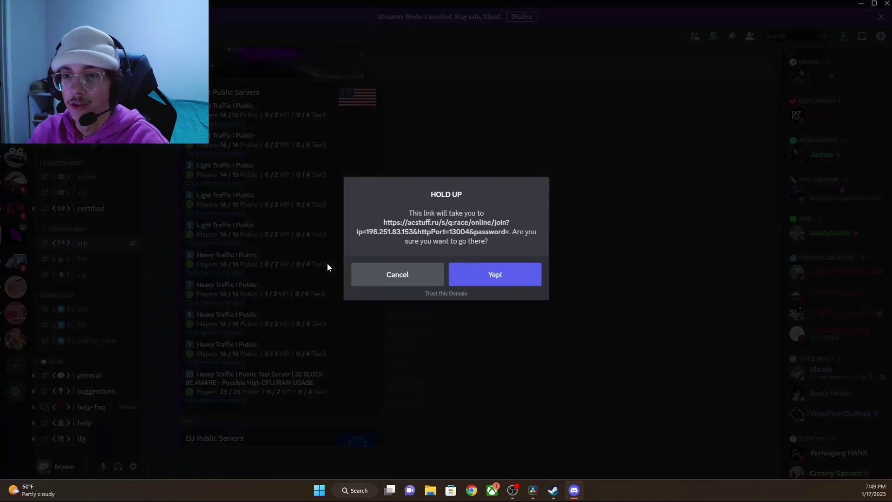
left_click(465, 273)
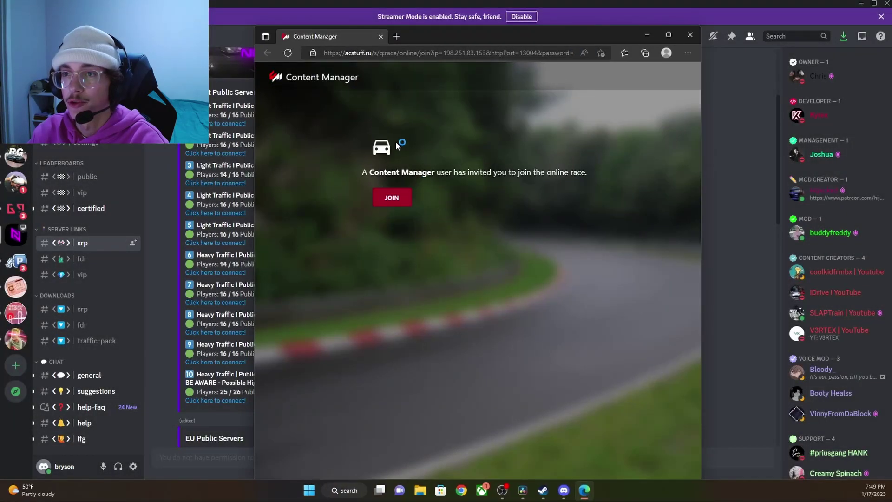
left_click(392, 195)
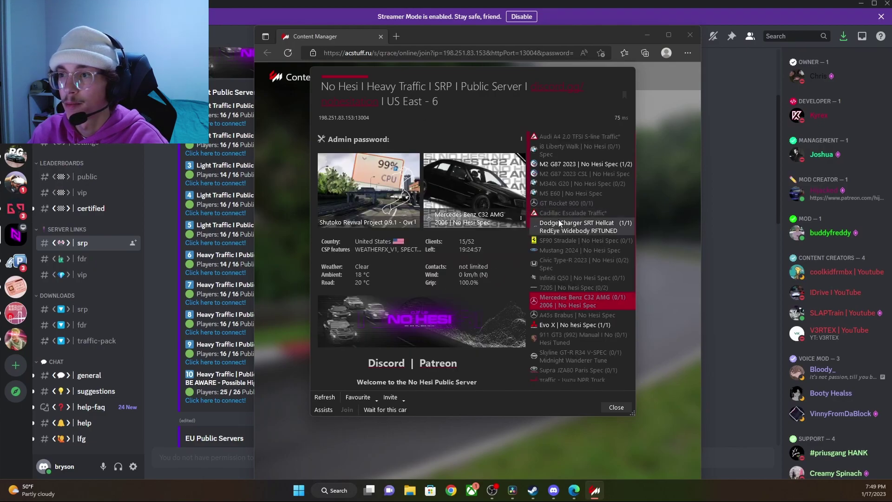
Step: Preview the M2 G87 2023 and choose the Dodge Charger SRT Hellcat RedEye Widebody RFTUNED as the car for the server
mouse_move(560, 224)
left_click(562, 164)
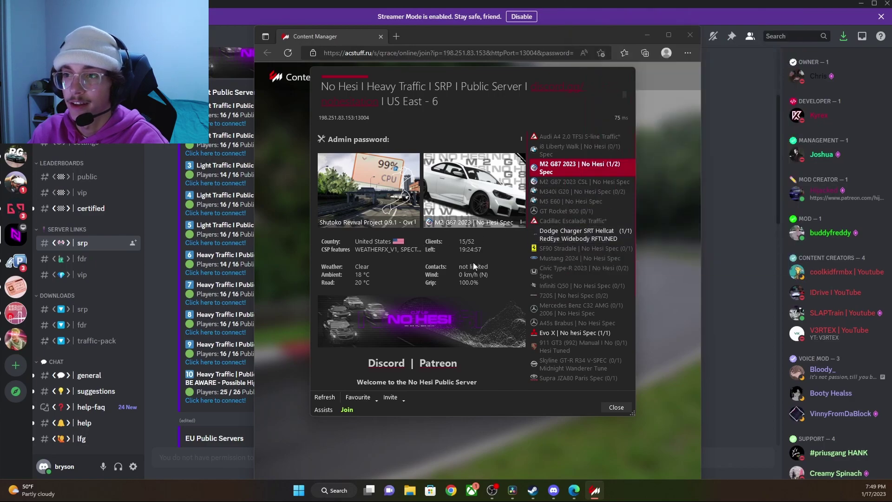
left_click(563, 232)
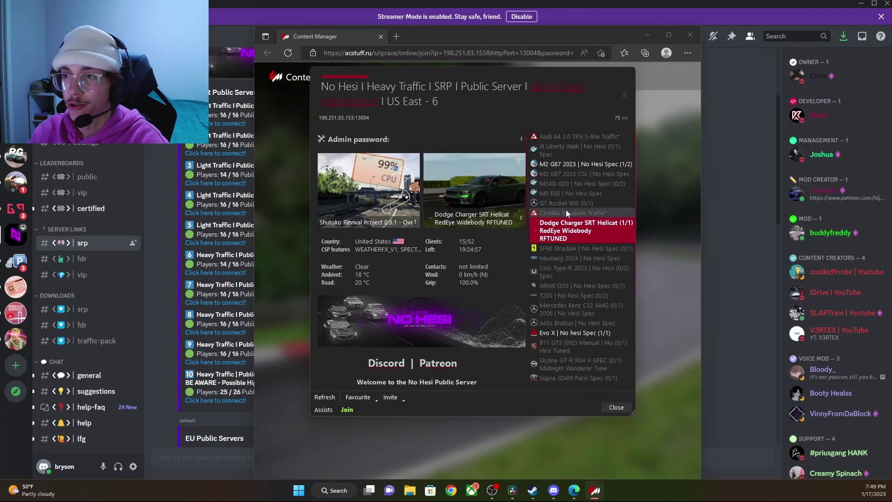